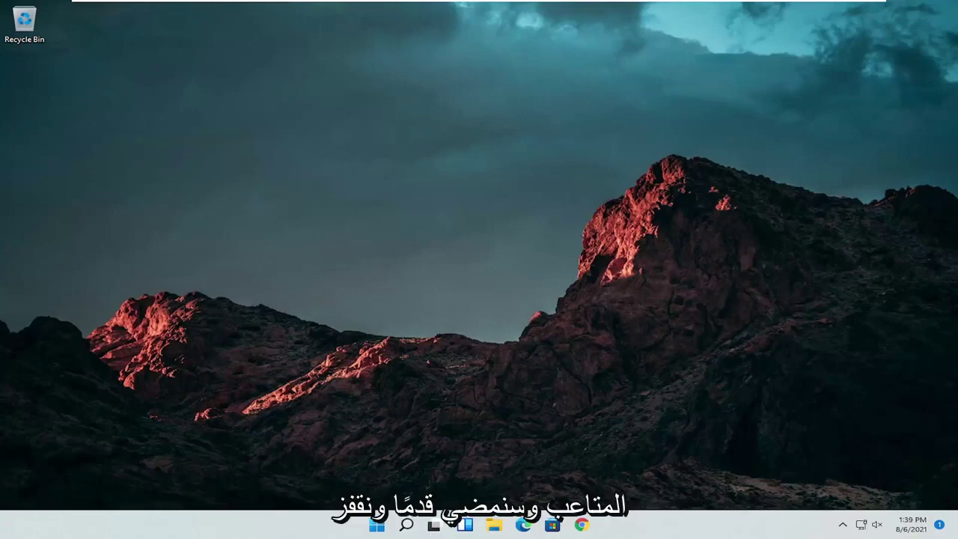
# Step: Search Windows for "control panel" and open Control Panel
pyautogui.click(406, 525)
pyautogui.write('cont')
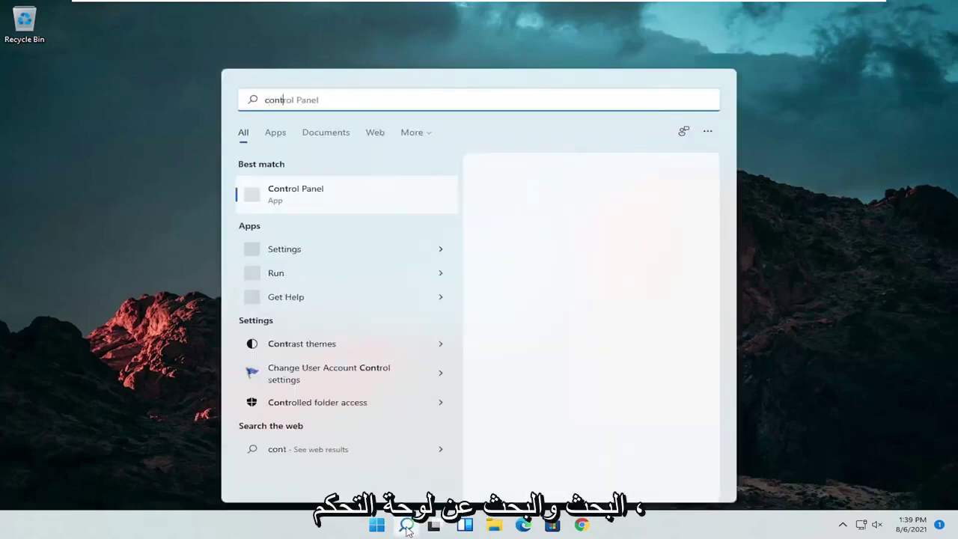
pyautogui.write('rol panel')
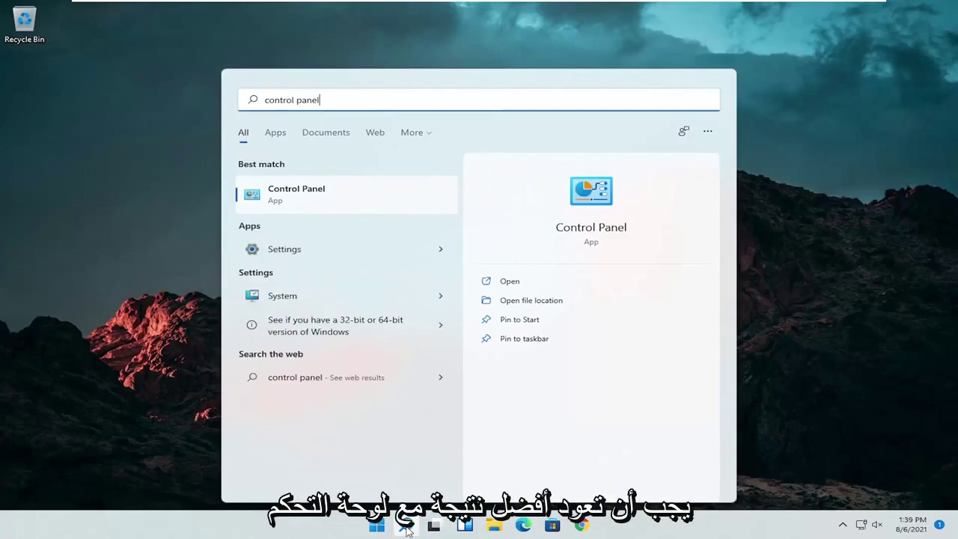
pyautogui.click(328, 193)
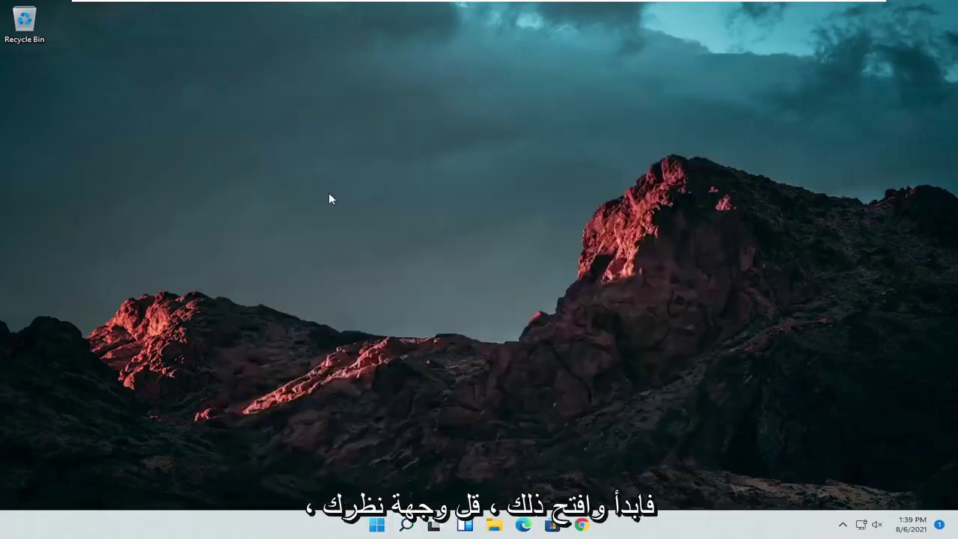
# Step: Switch the Control Panel view to Large icons and open the Mouse settings
pyautogui.click(683, 152)
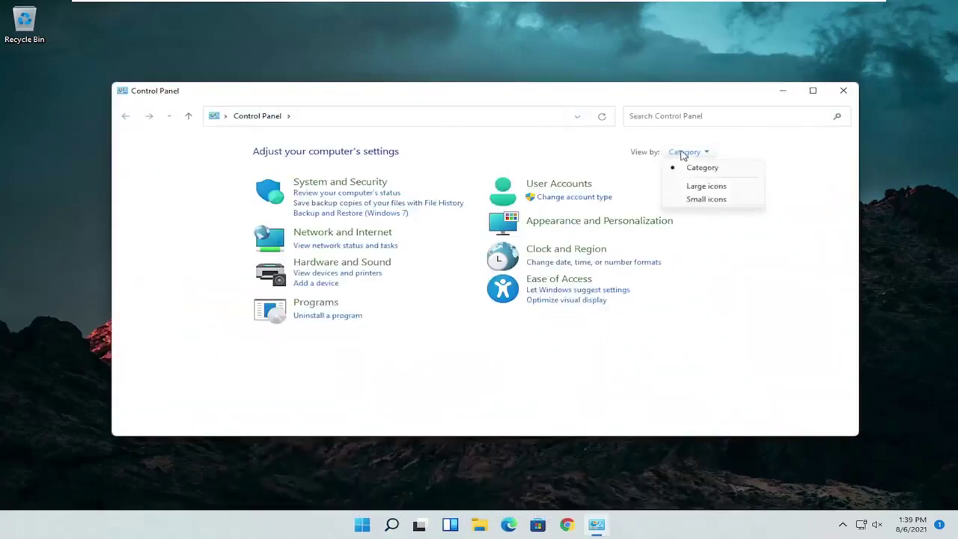
pyautogui.click(696, 187)
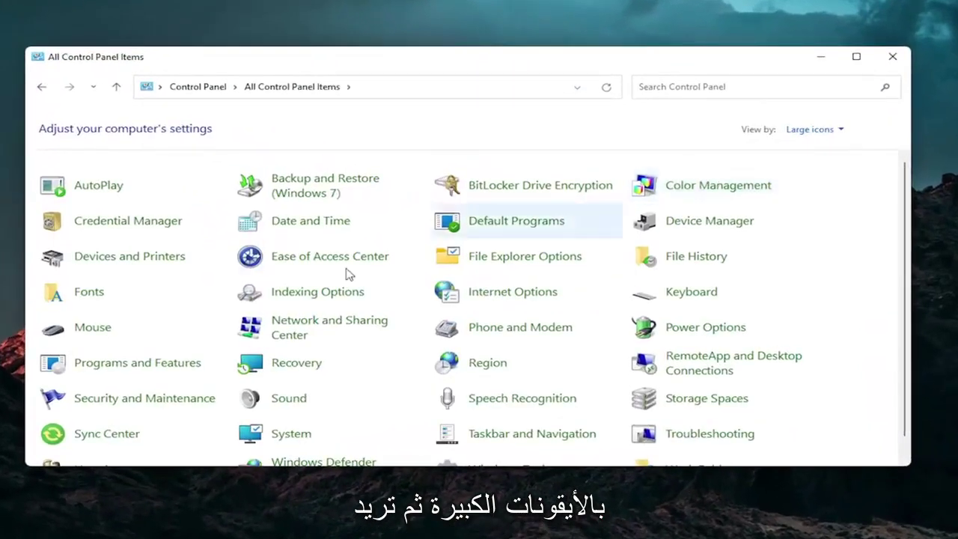
pyautogui.click(92, 335)
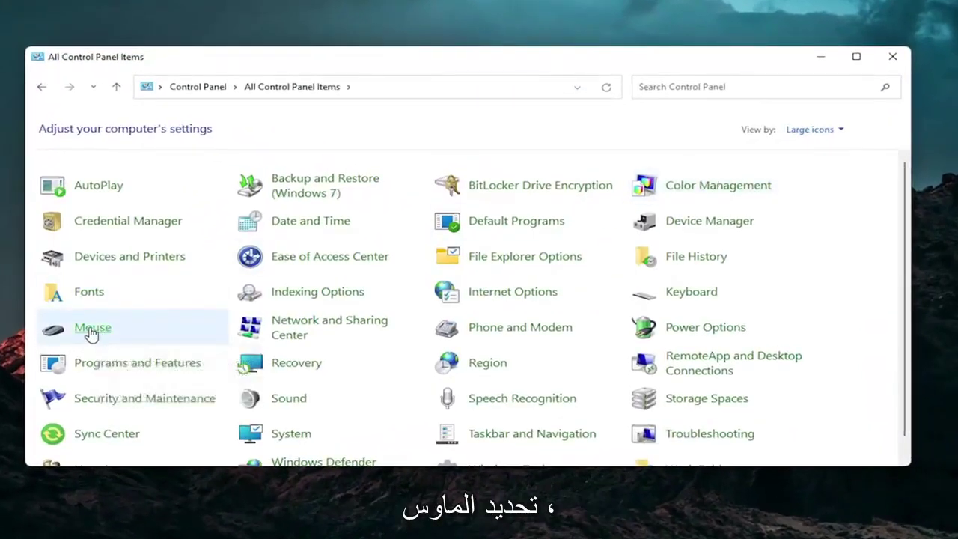
pyautogui.moveTo(192, 78); pyautogui.dragTo(502, 99)
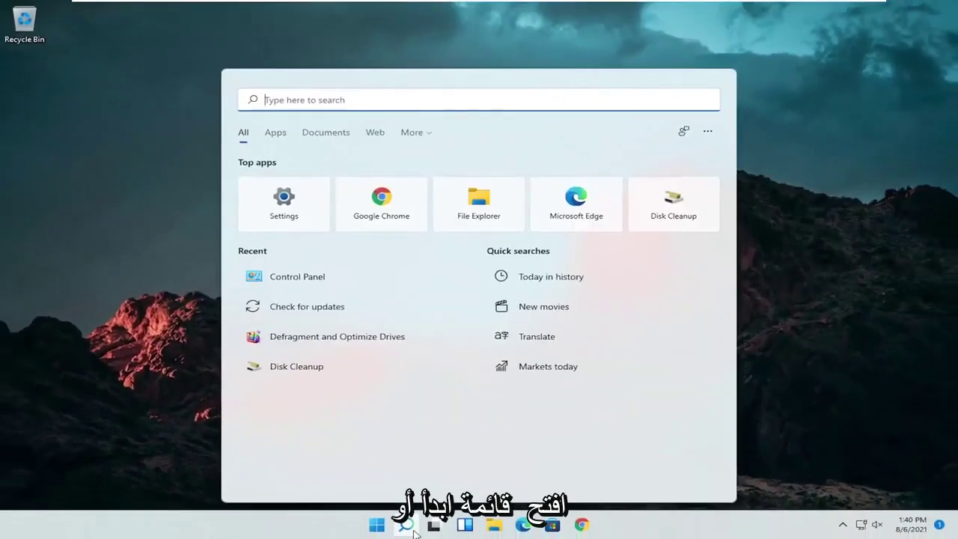
# Step: Search Windows for "device manager", open Device Manager and expand the Mice and other pointing devices category
pyautogui.write('dev')
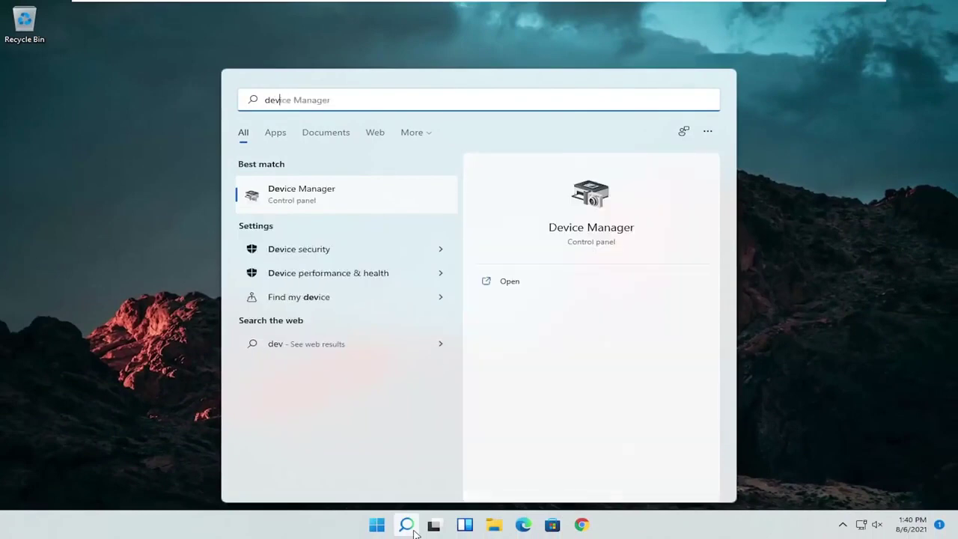
pyautogui.write('ice manager')
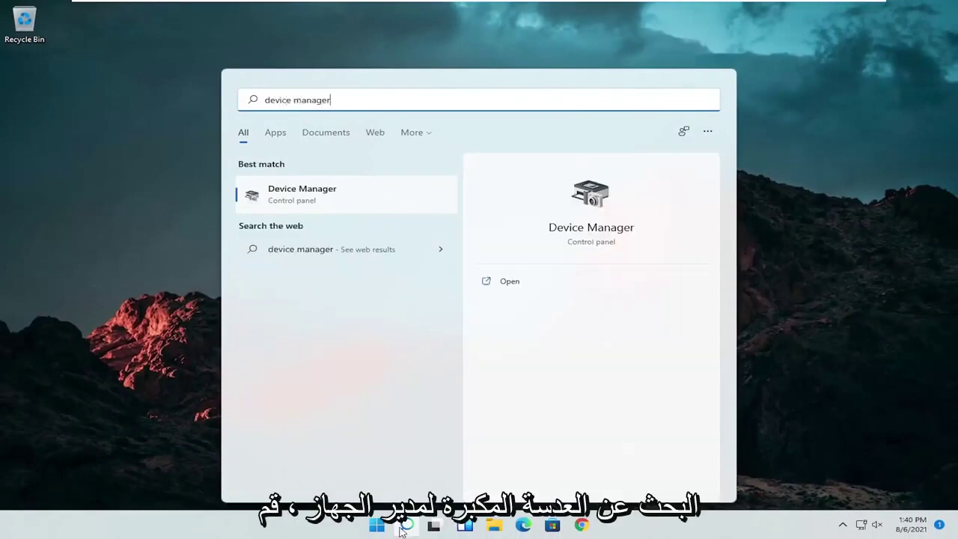
pyautogui.click(298, 194)
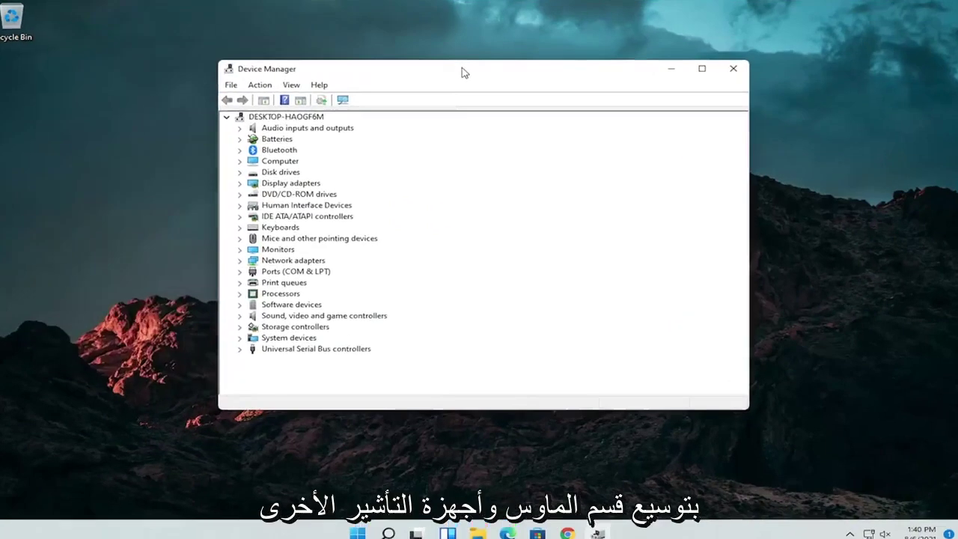
pyautogui.doubleClick(267, 264)
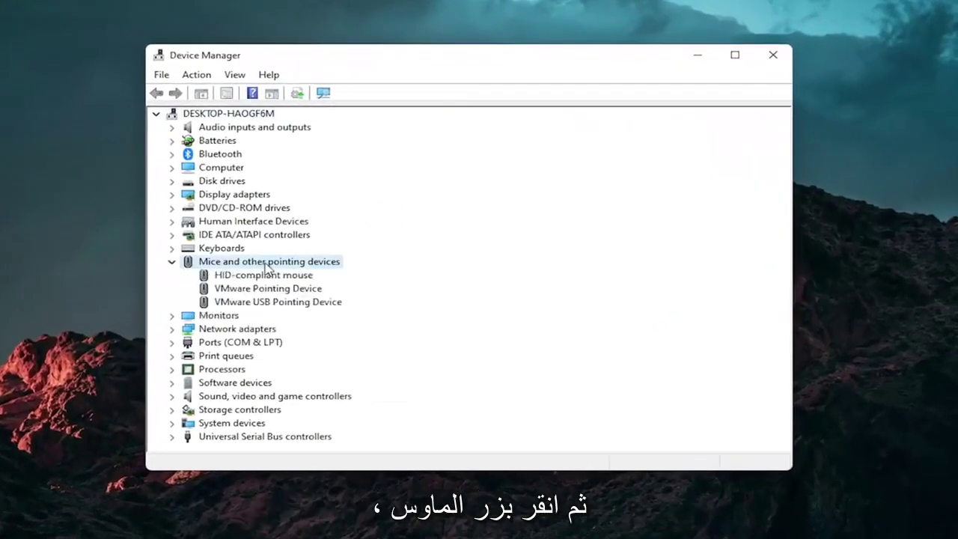
# Step: Start a driver update for the HID-compliant mouse and bring up the list of drivers available on the computer
pyautogui.click(266, 275)
pyautogui.rightClick(268, 277)
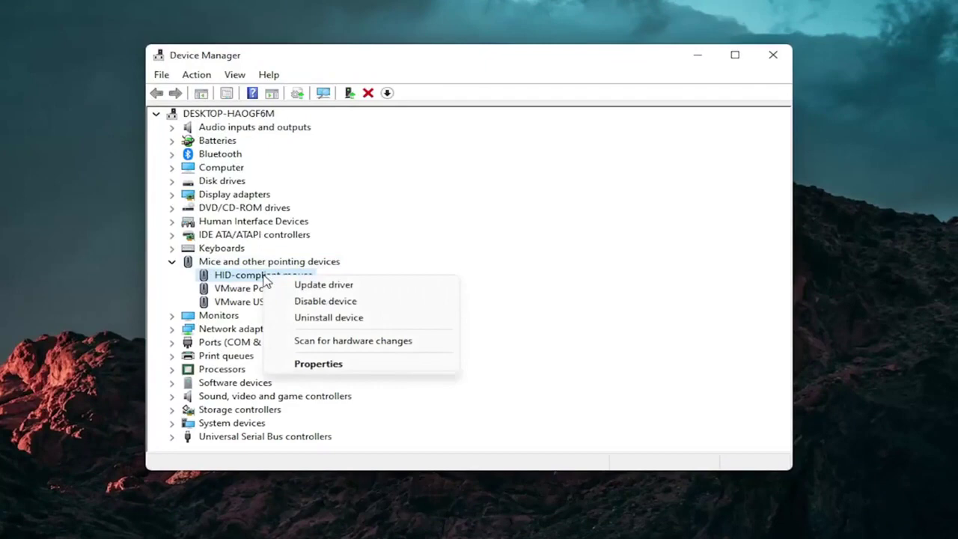
pyautogui.click(349, 288)
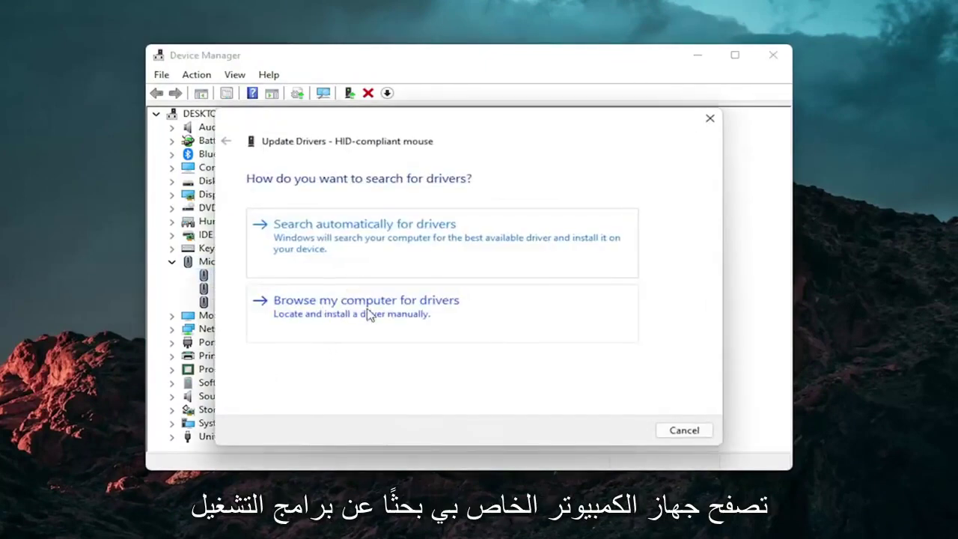
pyautogui.click(367, 312)
pyautogui.click(322, 348)
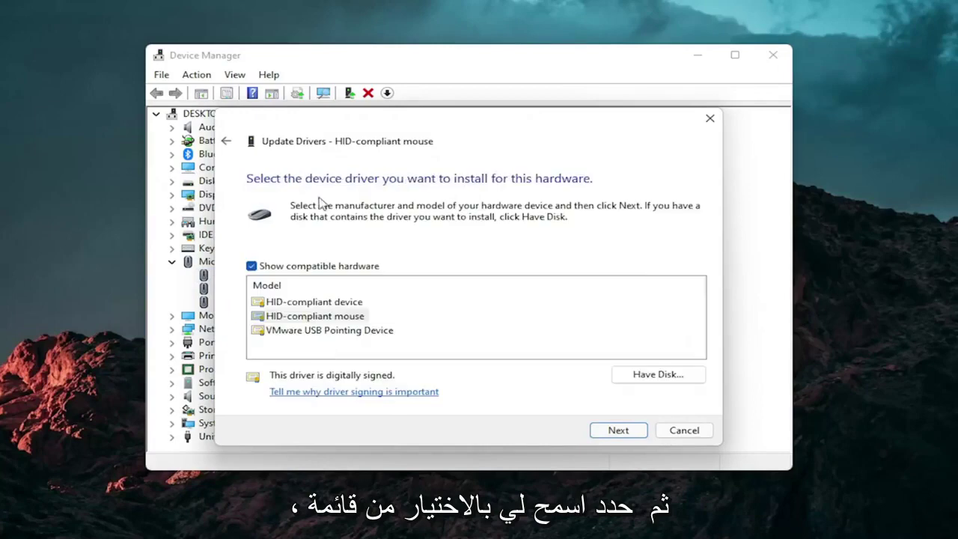
pyautogui.click(226, 141)
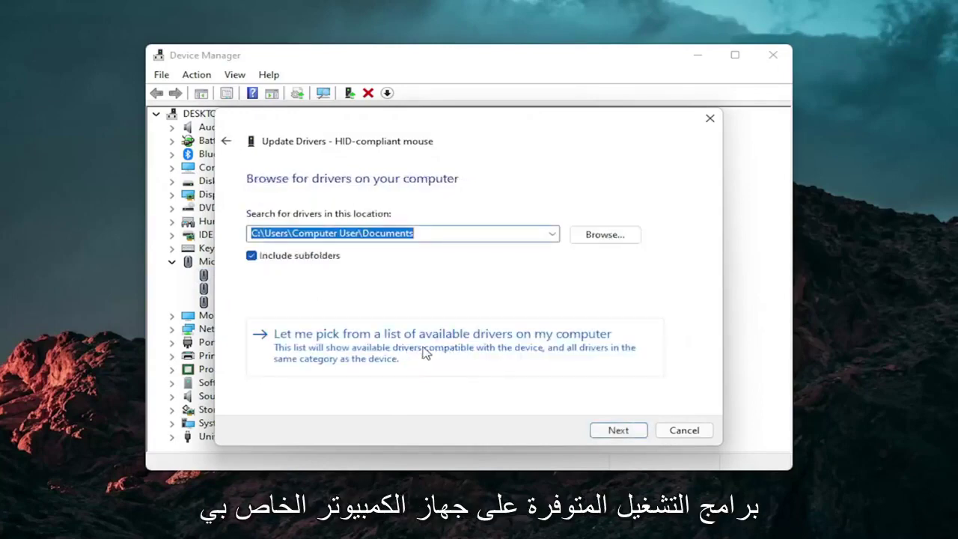
pyautogui.click(432, 348)
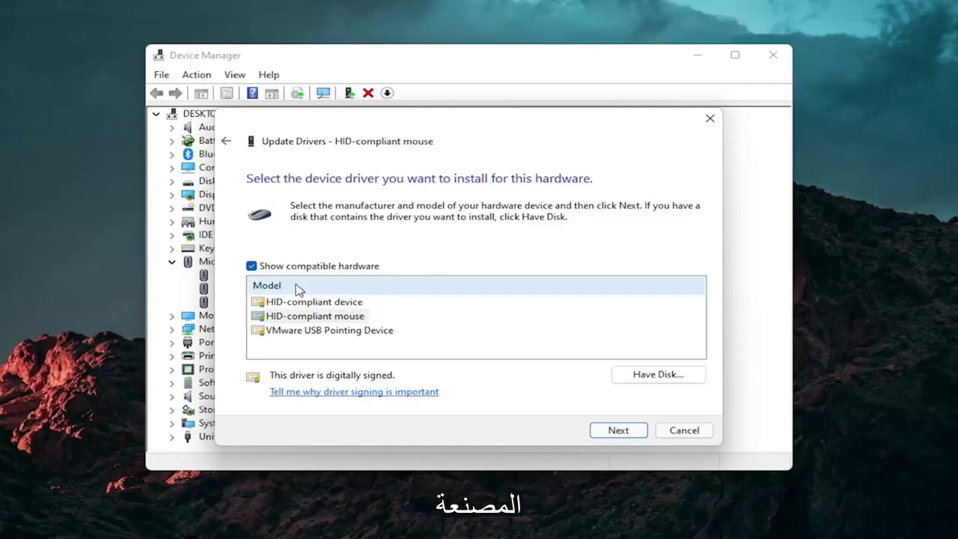
# Step: Install the HID-compliant mouse driver from the compatible hardware list, then close Device Manager
pyautogui.click(634, 432)
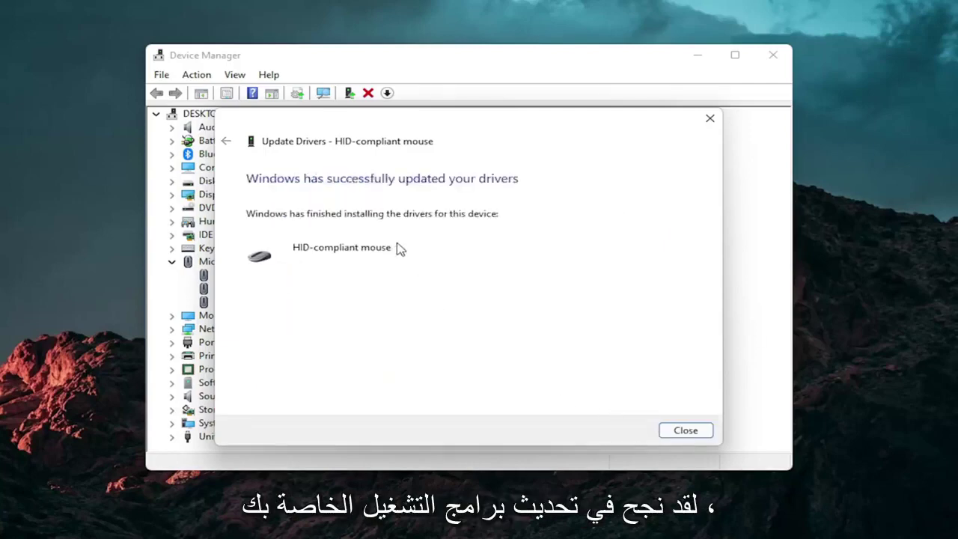
pyautogui.click(671, 429)
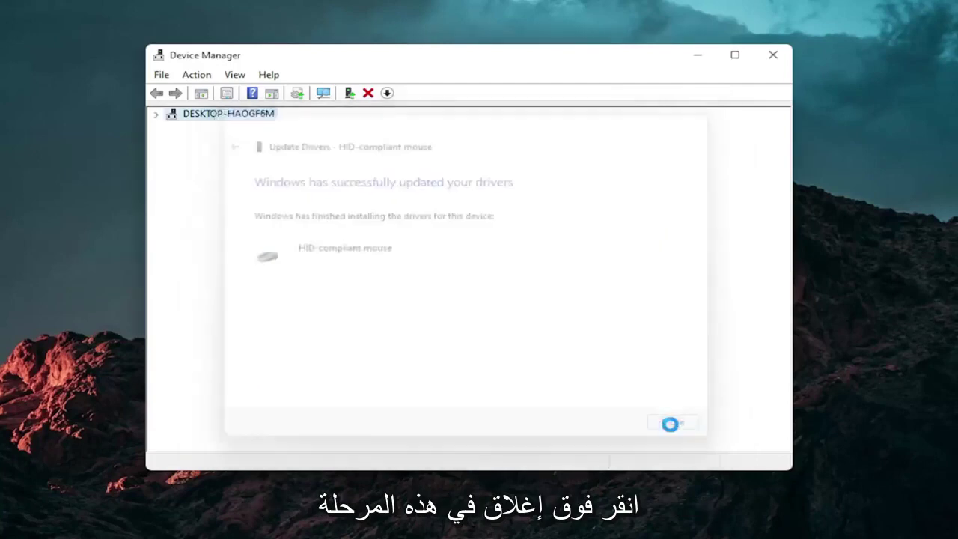
pyautogui.click(172, 261)
pyautogui.click(773, 55)
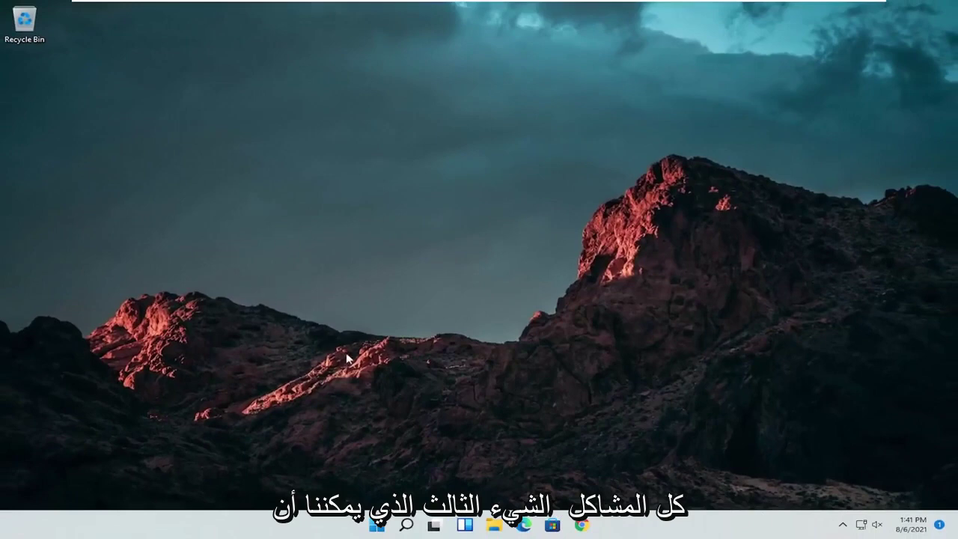
# Step: Search Windows for "troubleshoot", open Troubleshoot settings and go to Other troubleshooters
pyautogui.click(407, 525)
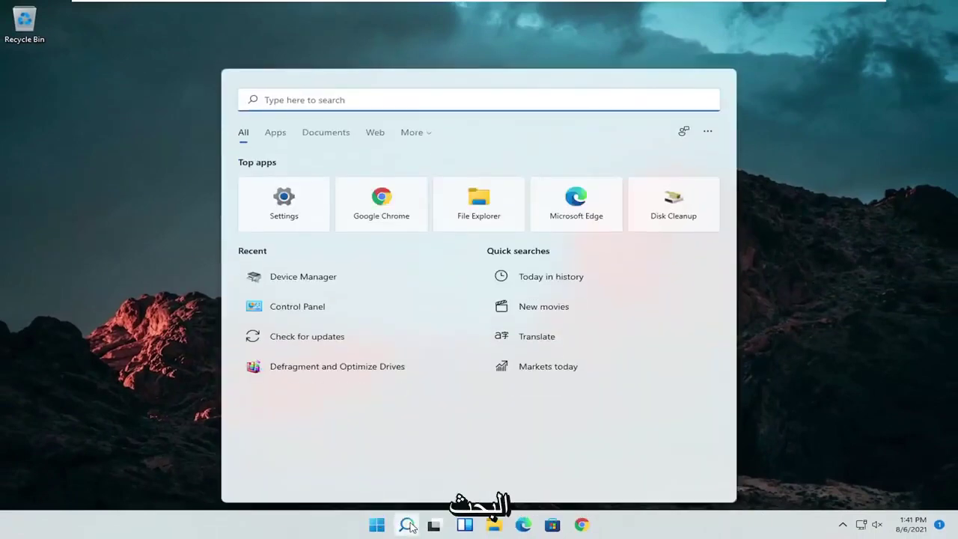
pyautogui.write('trouble')
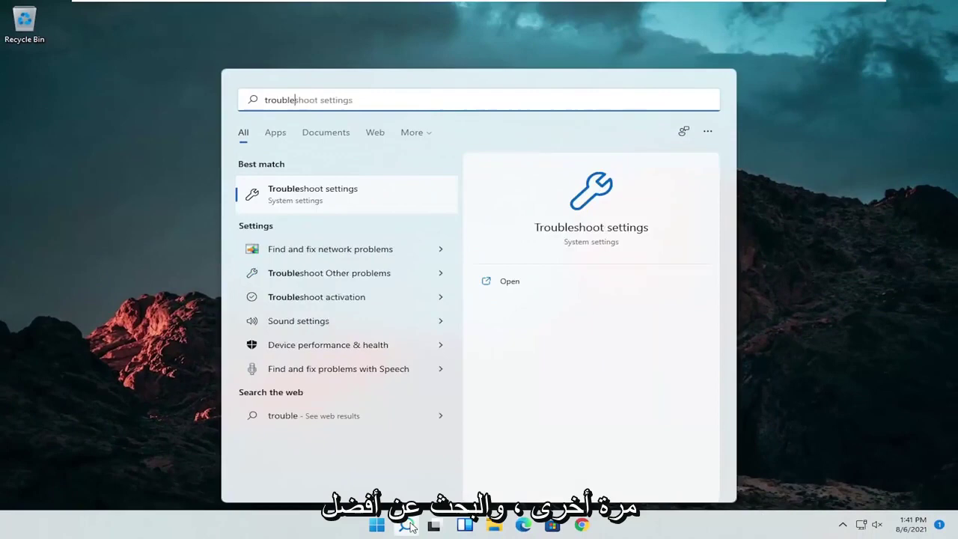
pyautogui.write('shoot')
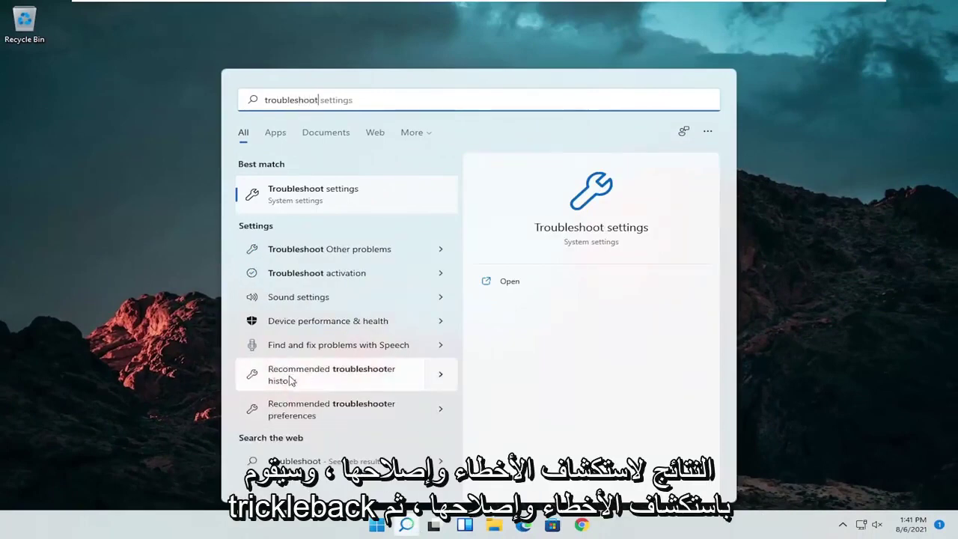
pyautogui.click(318, 193)
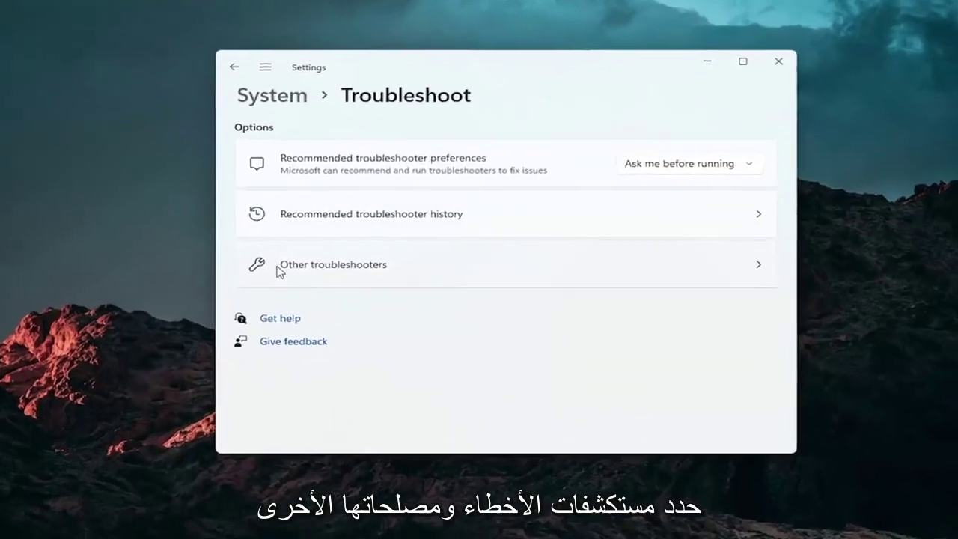
pyautogui.click(278, 271)
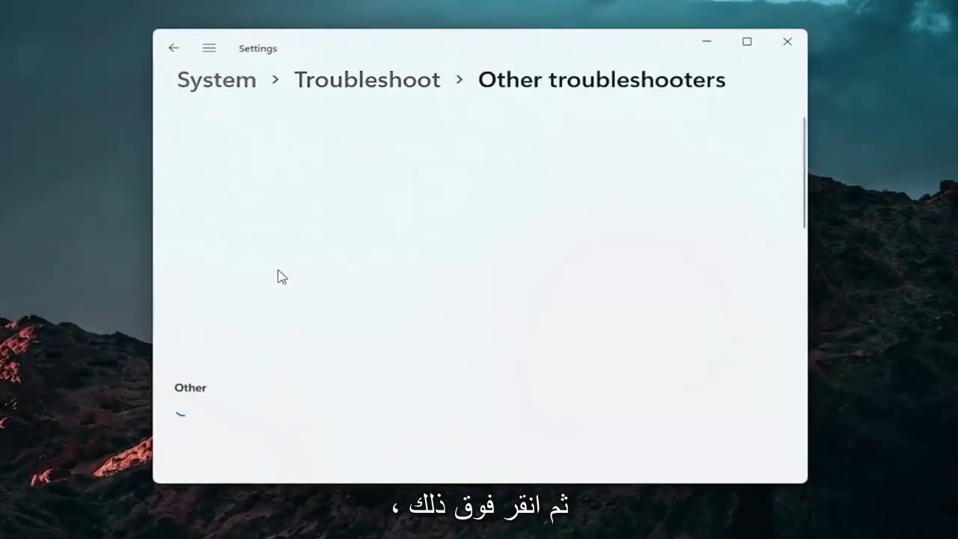
# Step: Run the Keyboard troubleshooter, then close it and the Settings window
pyautogui.scroll(-5, 281, 272)
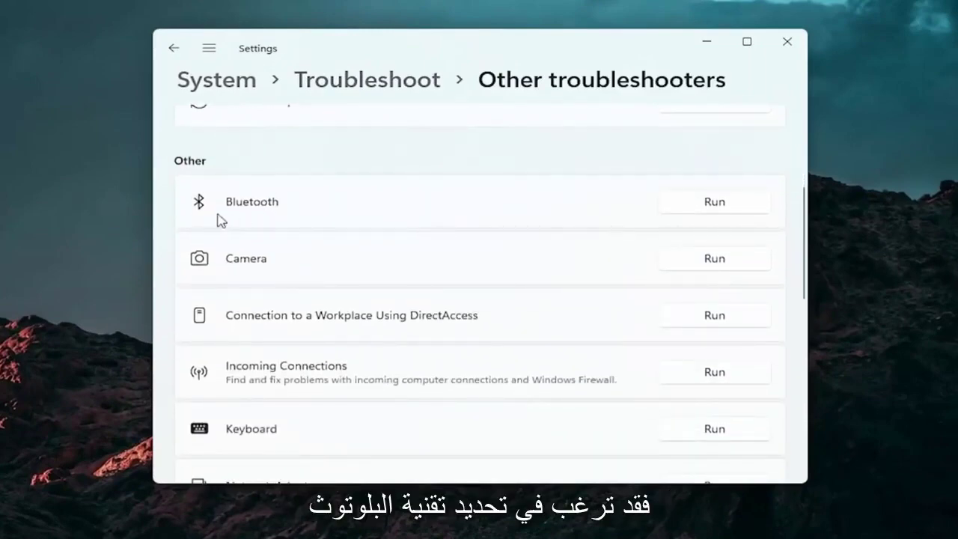
pyautogui.scroll(1, 297, 299)
pyautogui.scroll(-1, 297, 299)
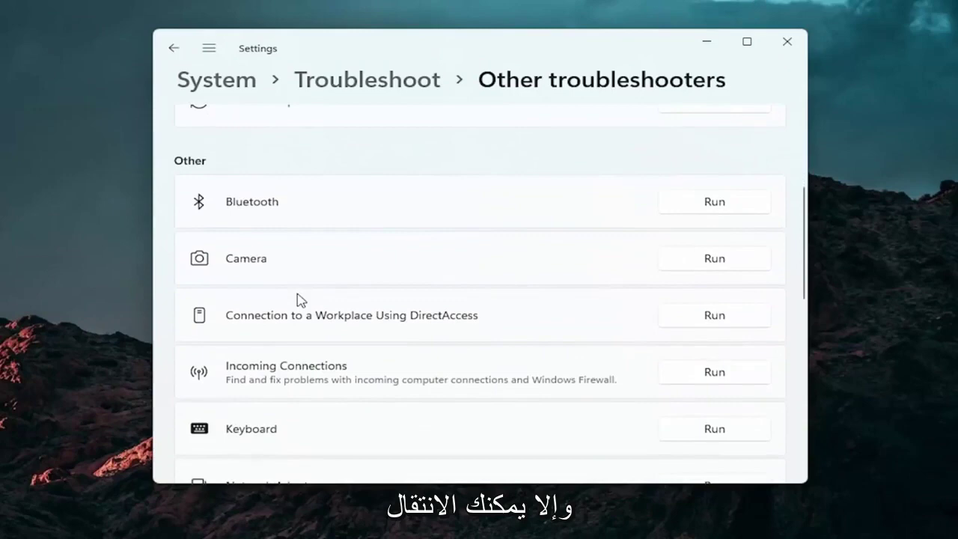
pyautogui.scroll(-2, 297, 299)
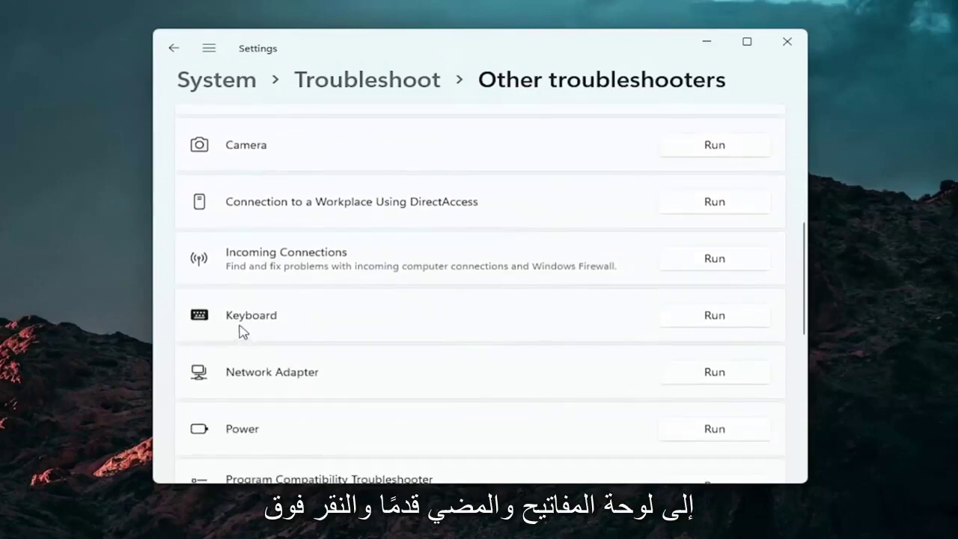
pyautogui.click(715, 315)
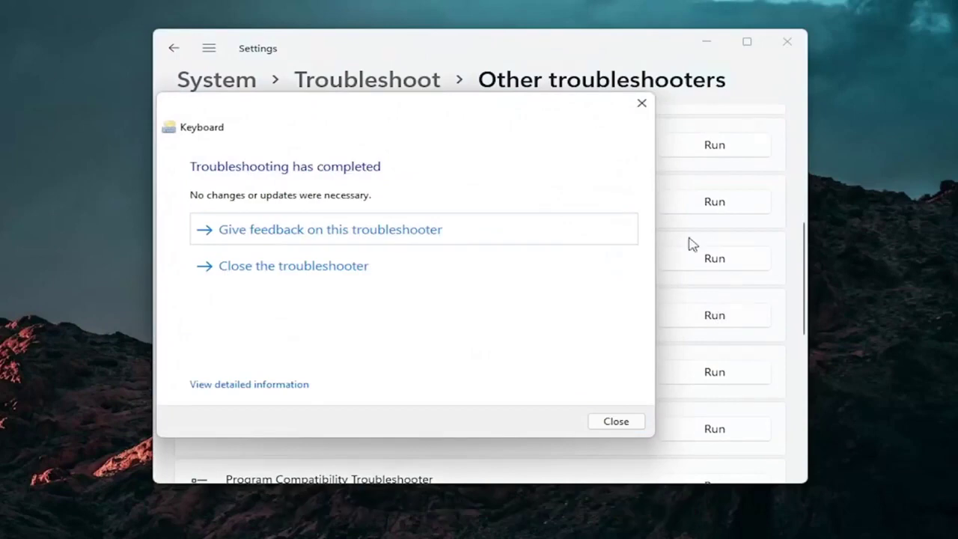
pyautogui.click(642, 104)
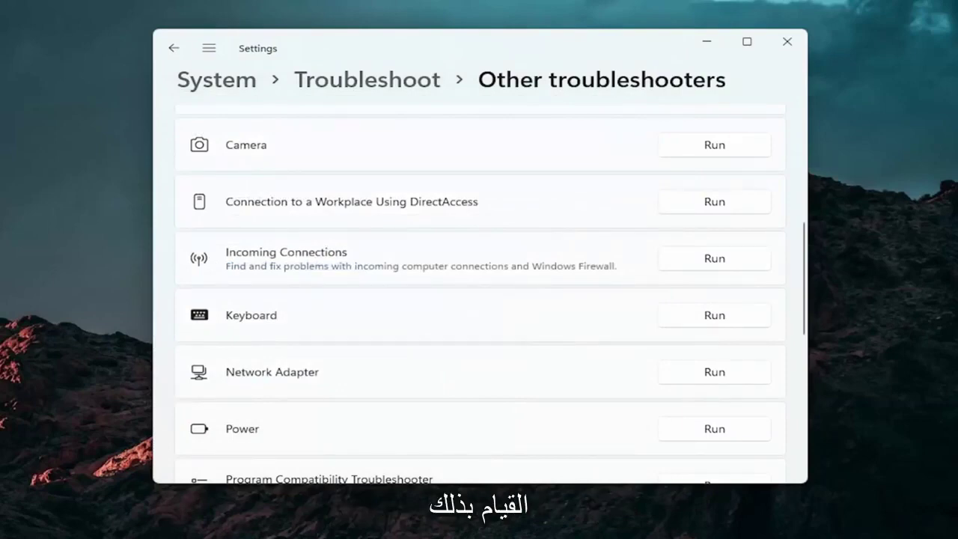
pyautogui.click(787, 41)
# Step: Search Windows for "cmd" and run Command Prompt as administrator, allowing it to make changes to the device
pyautogui.moveTo(409, 527)
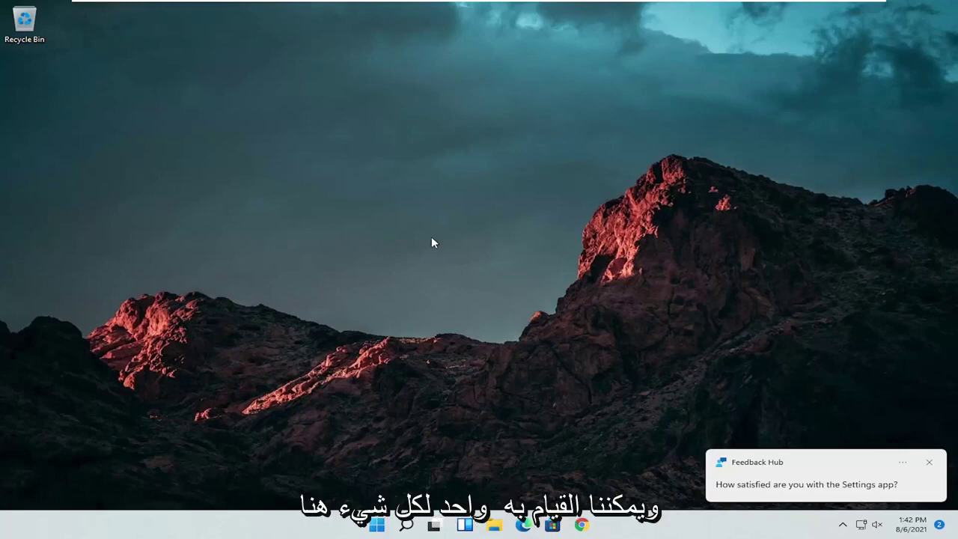
pyautogui.click(405, 526)
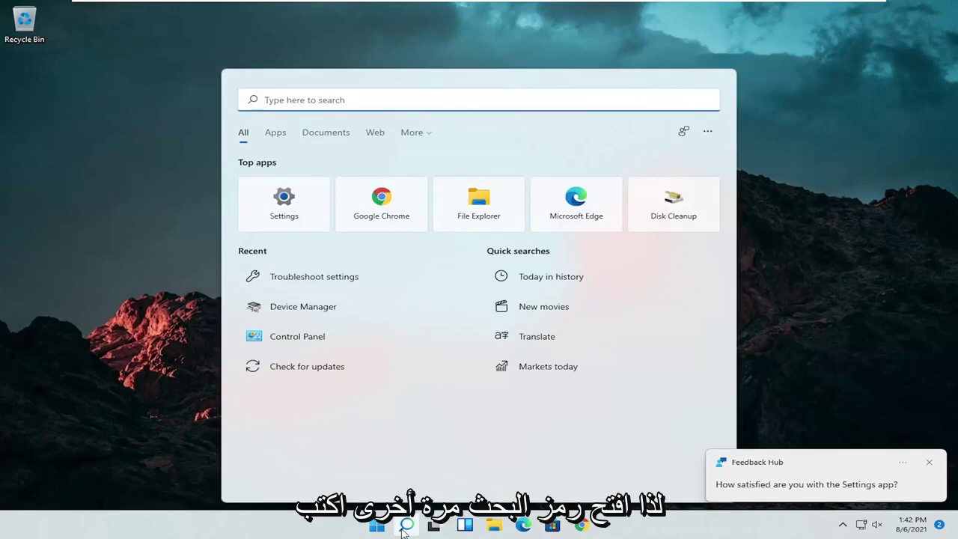
pyautogui.write('cmd')
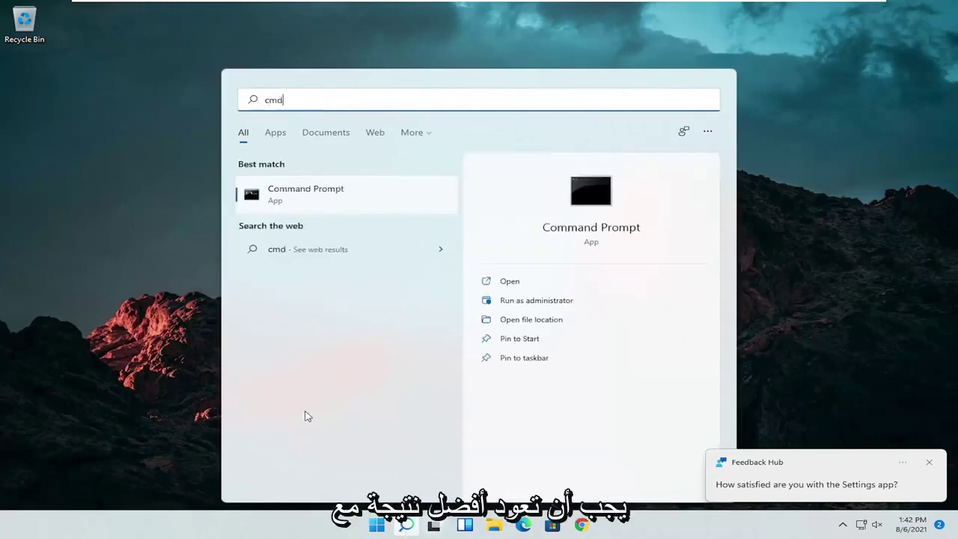
pyautogui.rightClick(285, 193)
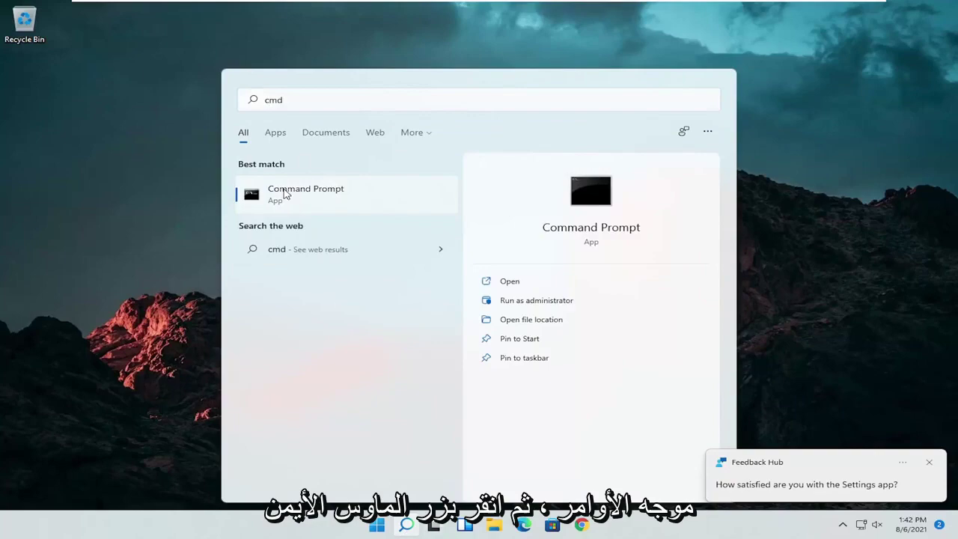
pyautogui.click(325, 207)
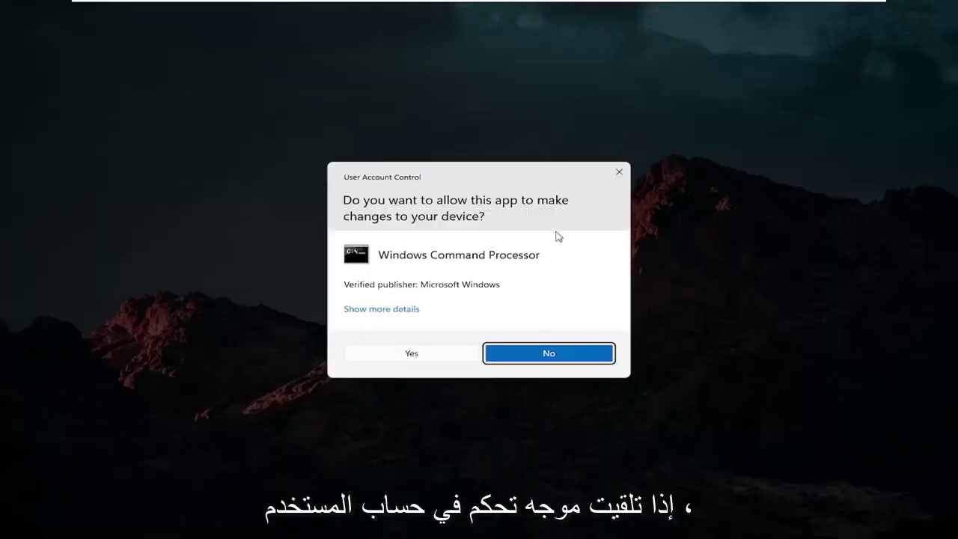
pyautogui.click(410, 356)
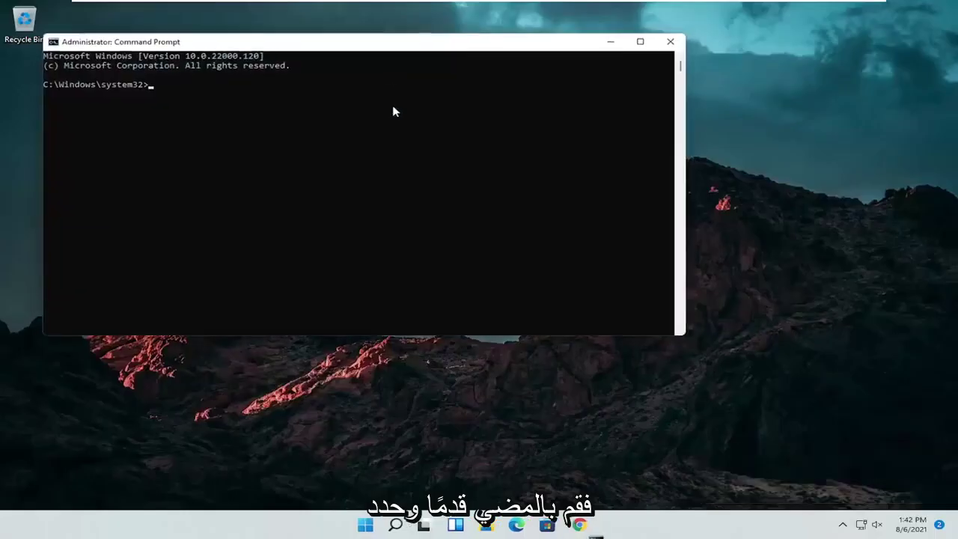
# Step: Run the system file scan with sfc /scannow, then close Command Prompt once it finishes
pyautogui.moveTo(384, 51); pyautogui.dragTo(501, 95)
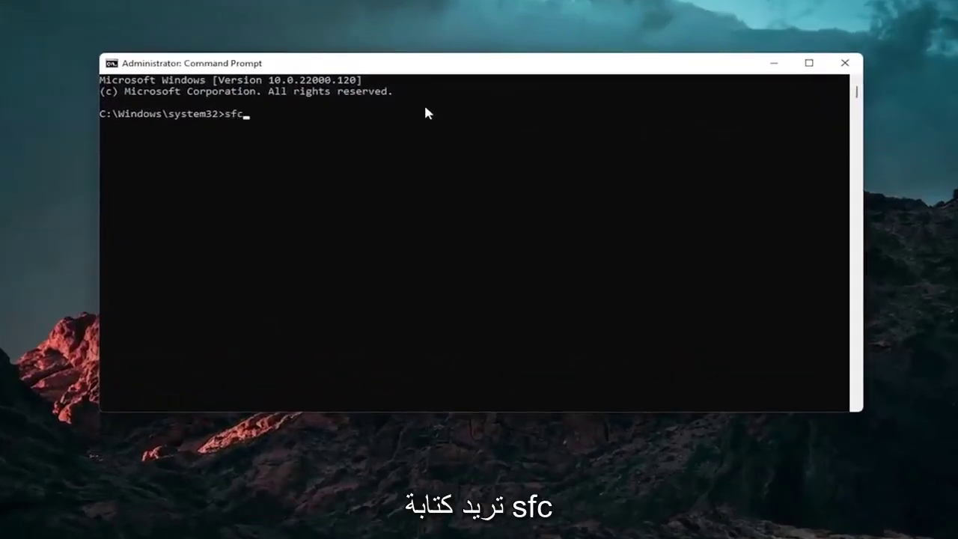
pyautogui.write('scannow')
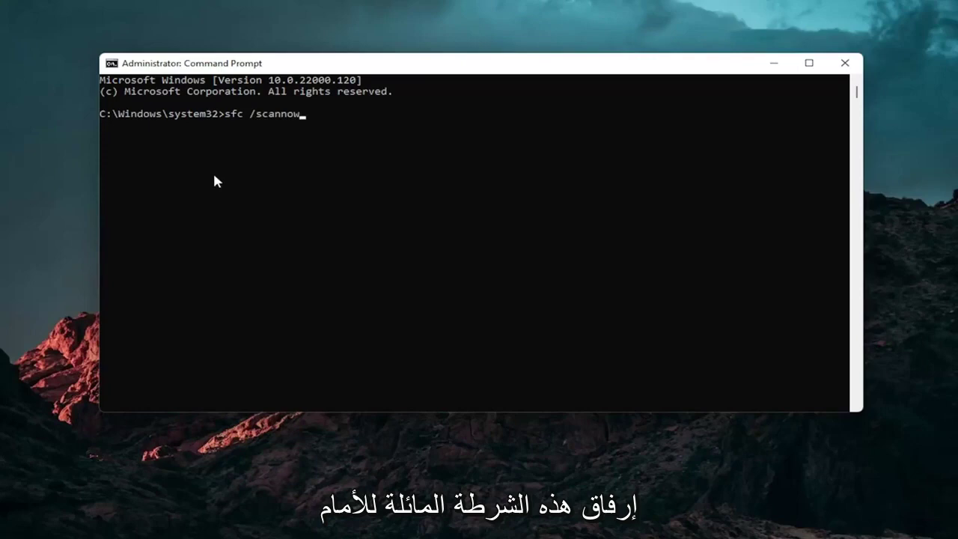
pyautogui.press('Return')
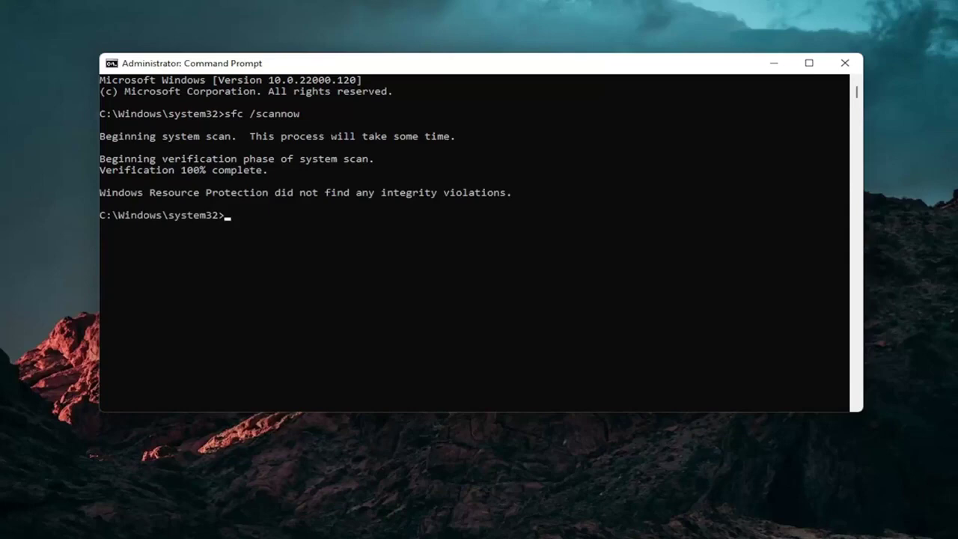
pyautogui.click(844, 63)
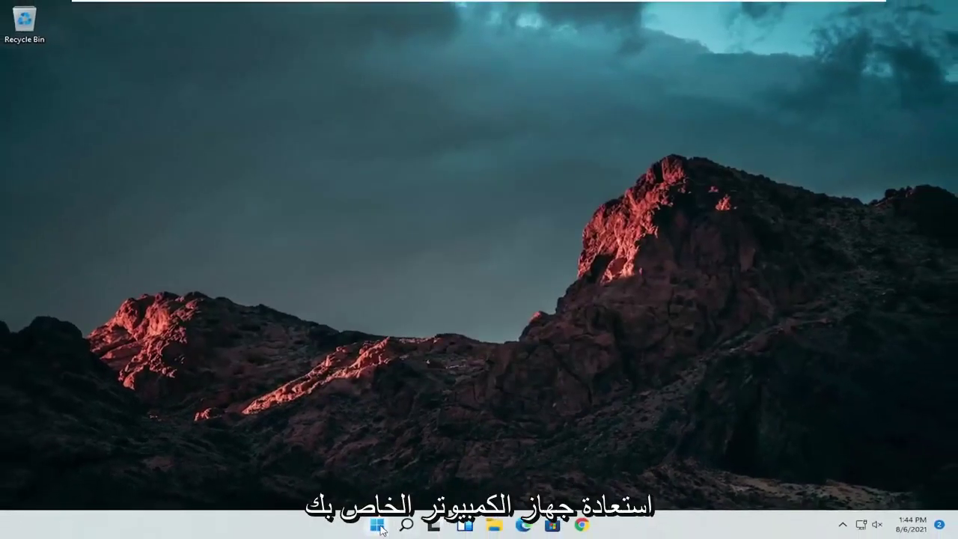